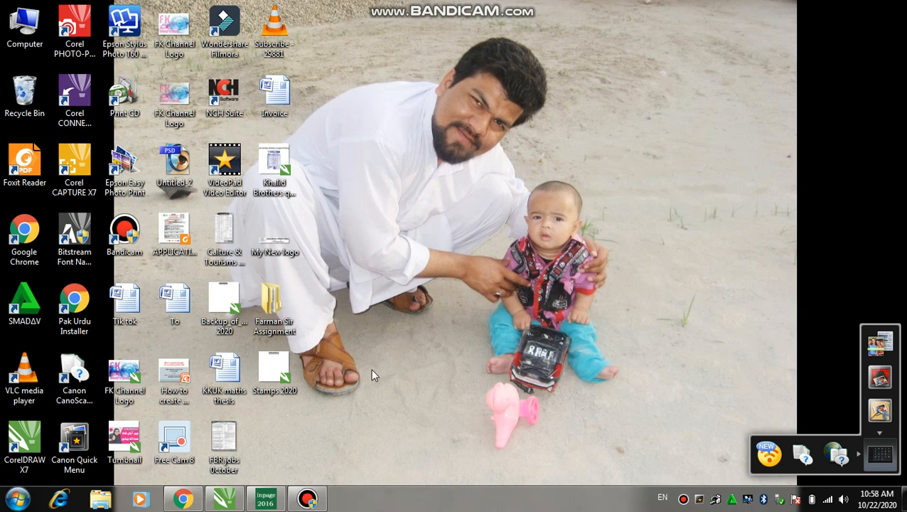
Step: Launch Microsoft Office Word 2007 from the Windows Start menu
{"action": "left_click", "coordinate": [17, 499]}
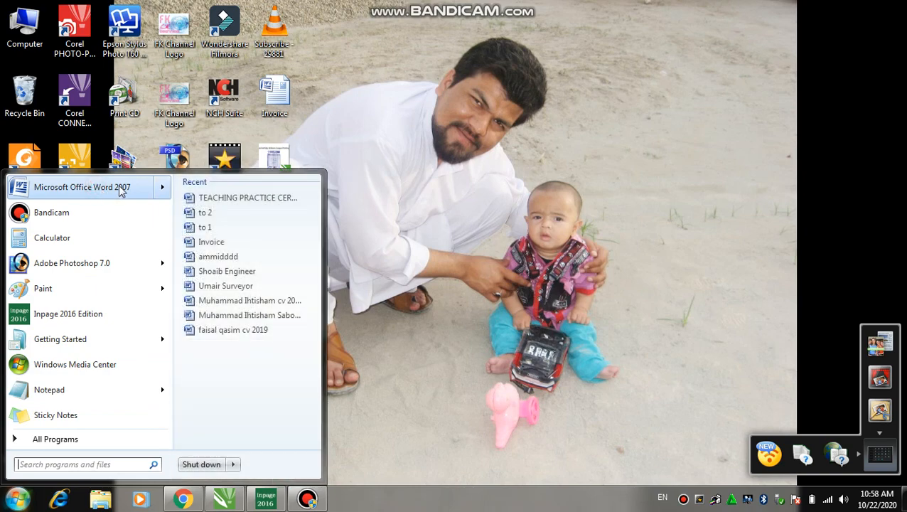
{"action": "left_click", "coordinate": [118, 185]}
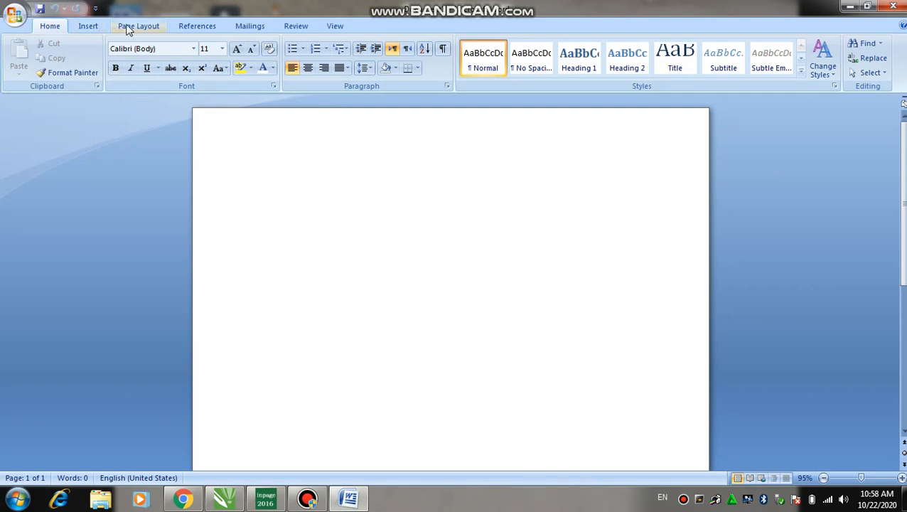
Step: Give the blank page Narrow half-inch margins from Page Layout
{"action": "left_click", "coordinate": [575, 9]}
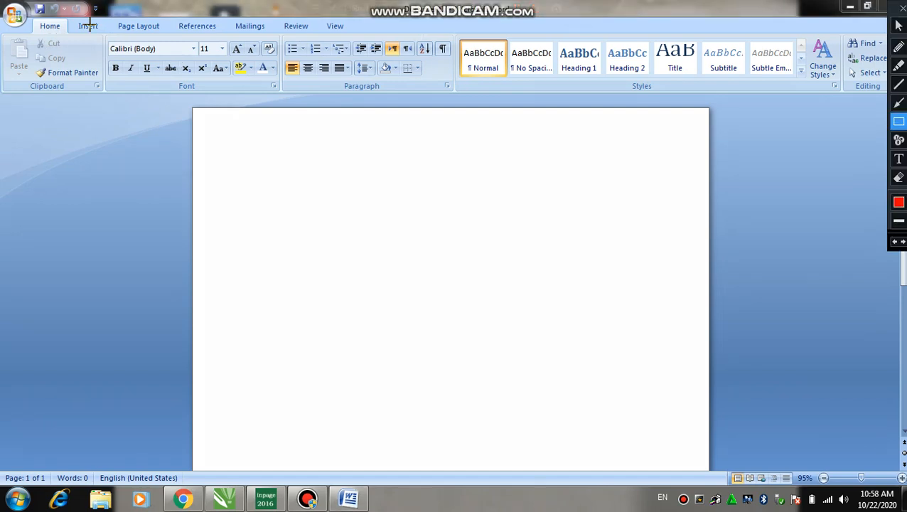
{"action": "mouse_move", "coordinate": [111, 20]}
{"action": "left_mouse_down"}
{"action": "mouse_move", "coordinate": [190, 68]}
{"action": "mouse_move", "coordinate": [170, 34]}
{"action": "left_mouse_up"}
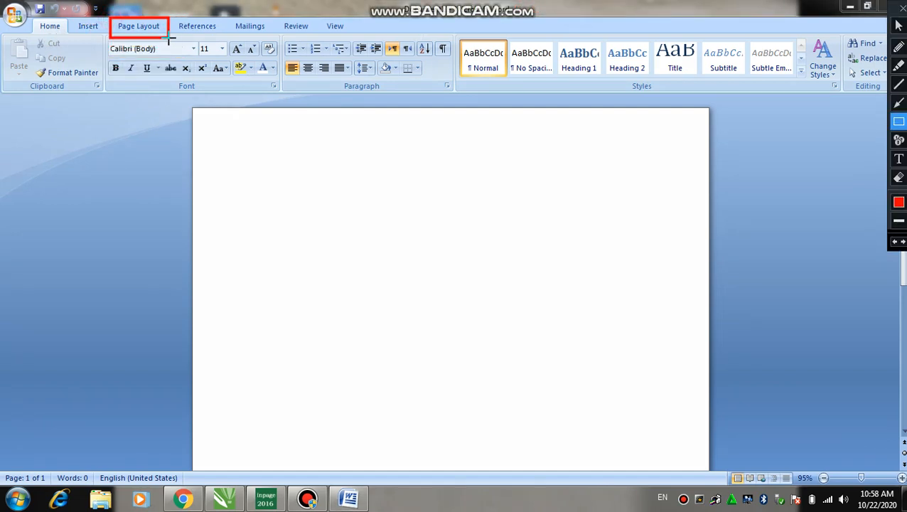
{"action": "key", "text": "Escape"}
{"action": "left_click", "coordinate": [135, 29]}
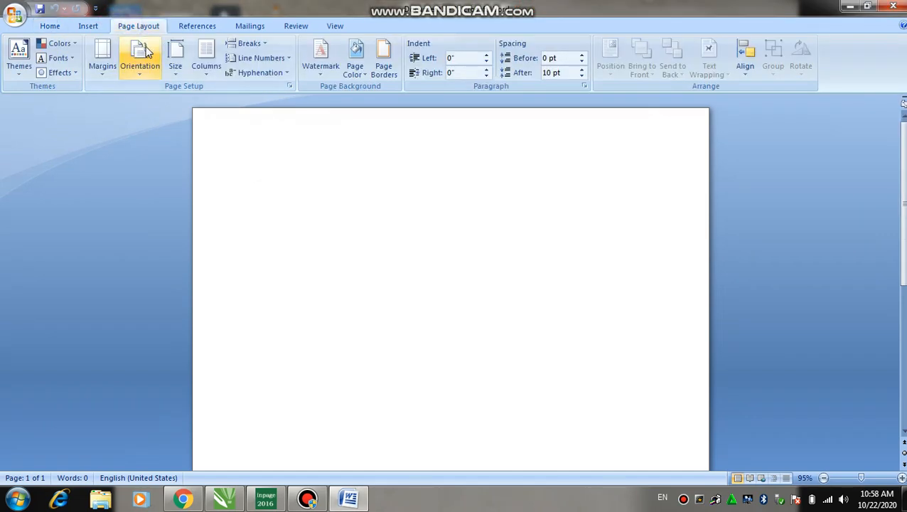
{"action": "left_click", "coordinate": [102, 76]}
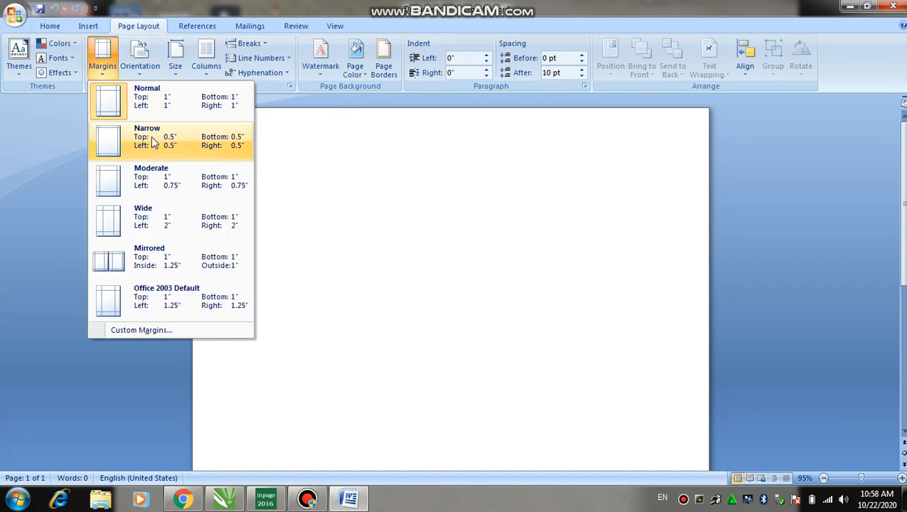
{"action": "left_click", "coordinate": [188, 145]}
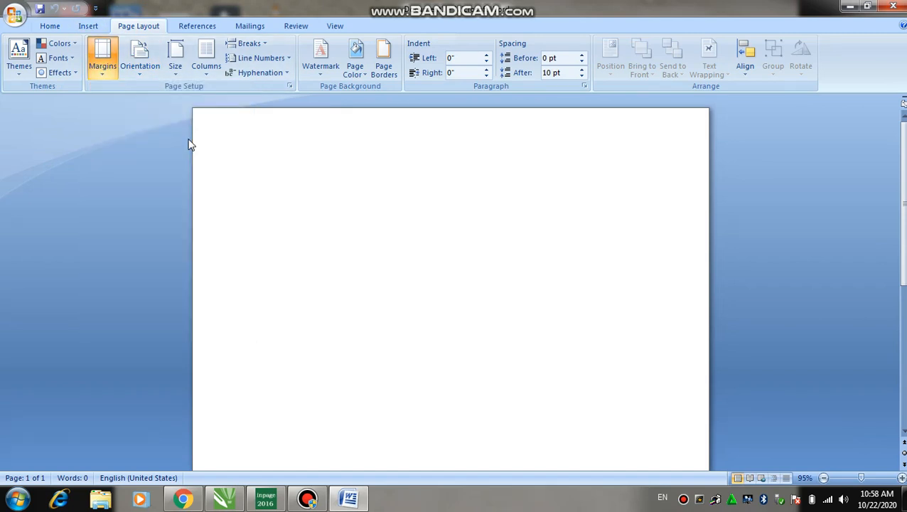
Step: Set the paper size to A4 and return to the Home ribbon
{"action": "left_click", "coordinate": [143, 69]}
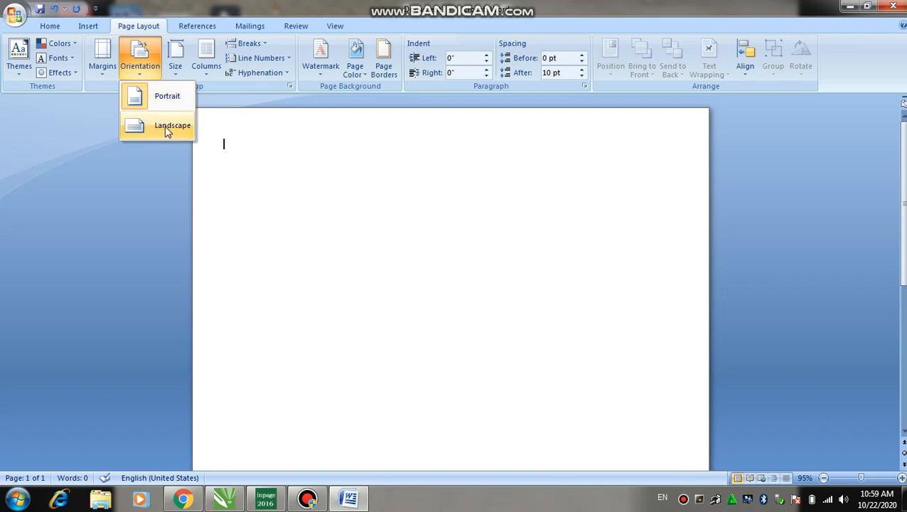
{"action": "left_click", "coordinate": [175, 58]}
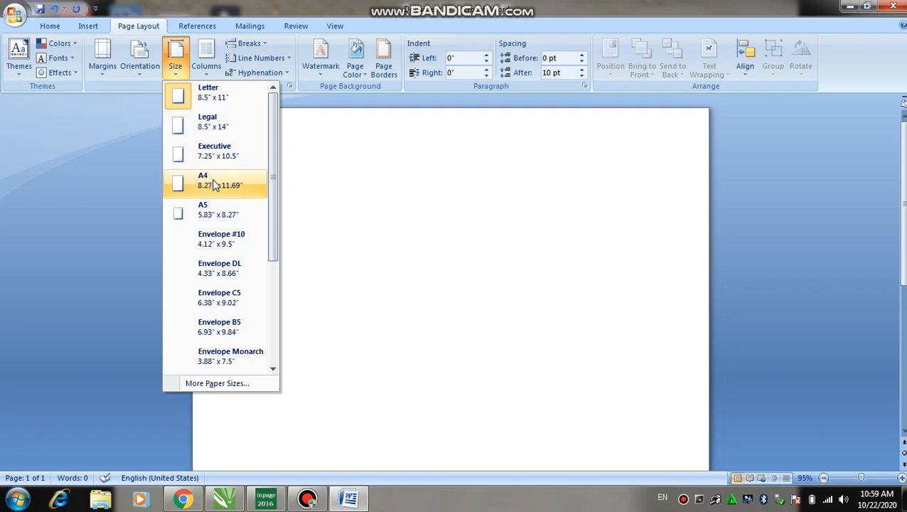
{"action": "left_click", "coordinate": [205, 184]}
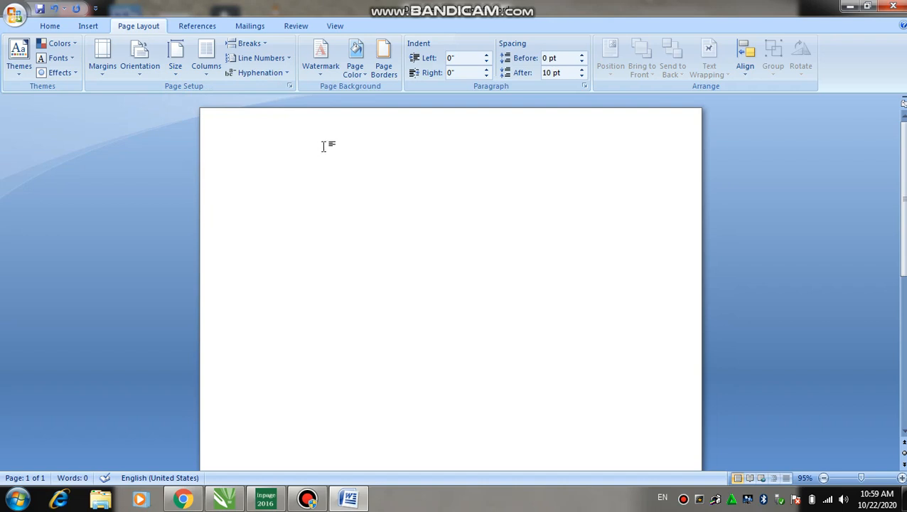
{"action": "left_click", "coordinate": [49, 26]}
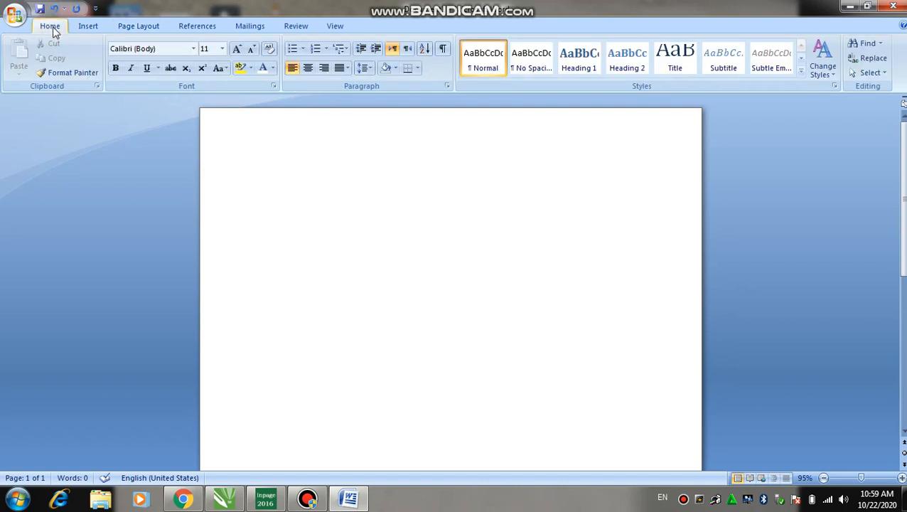
Step: Bring up the Office Button menu and look over its Save As and Print entries
{"action": "left_click", "coordinate": [14, 17]}
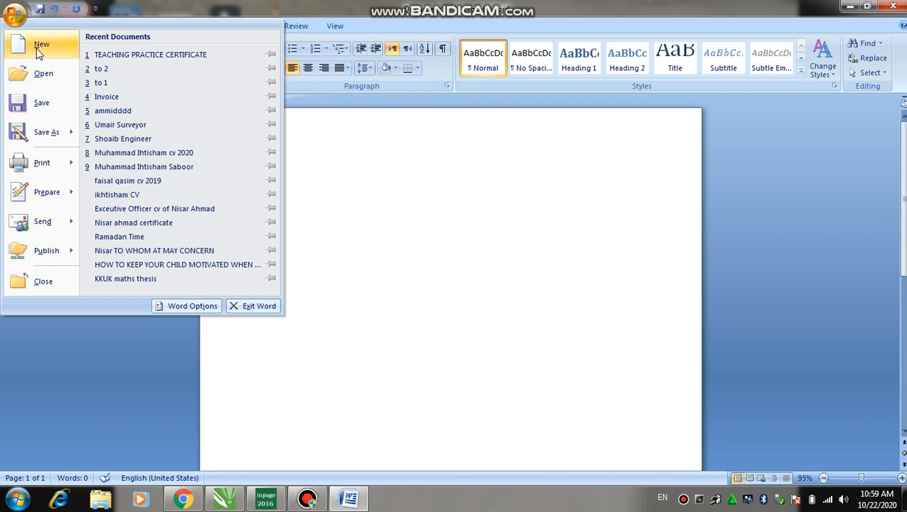
{"action": "mouse_move", "coordinate": [35, 135]}
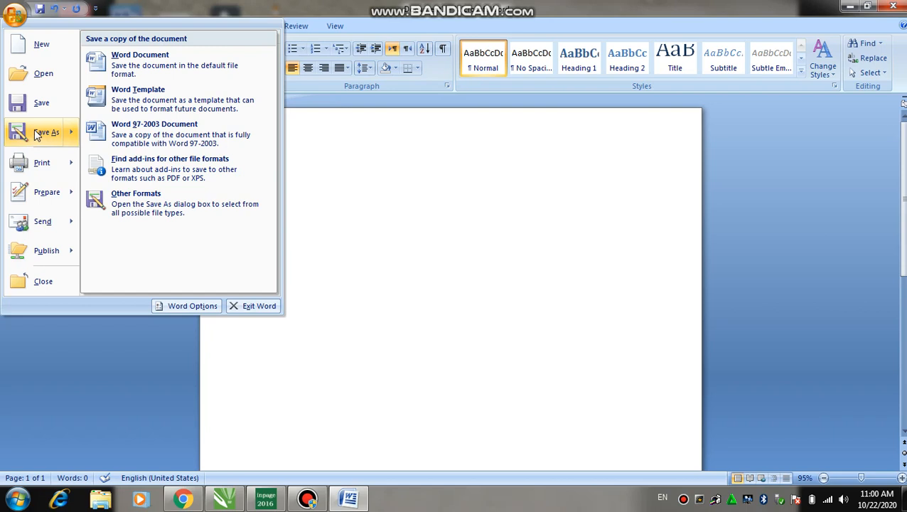
{"action": "mouse_move", "coordinate": [30, 166]}
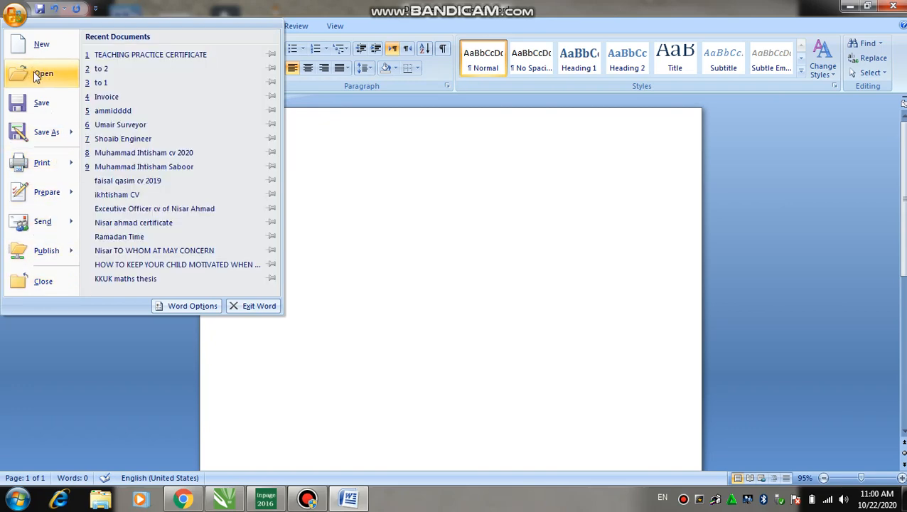
Step: Type the person's name on the first line and format it bold, italic and underlined
{"action": "left_click", "coordinate": [365, 189]}
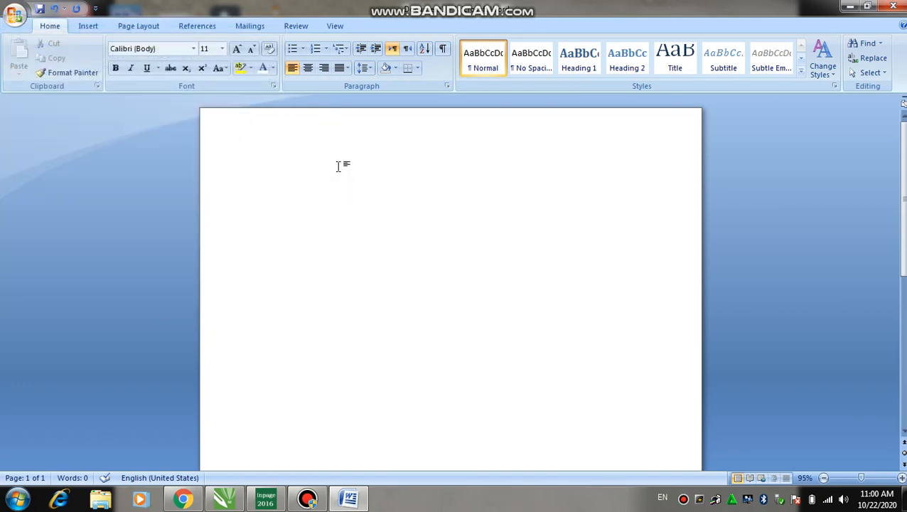
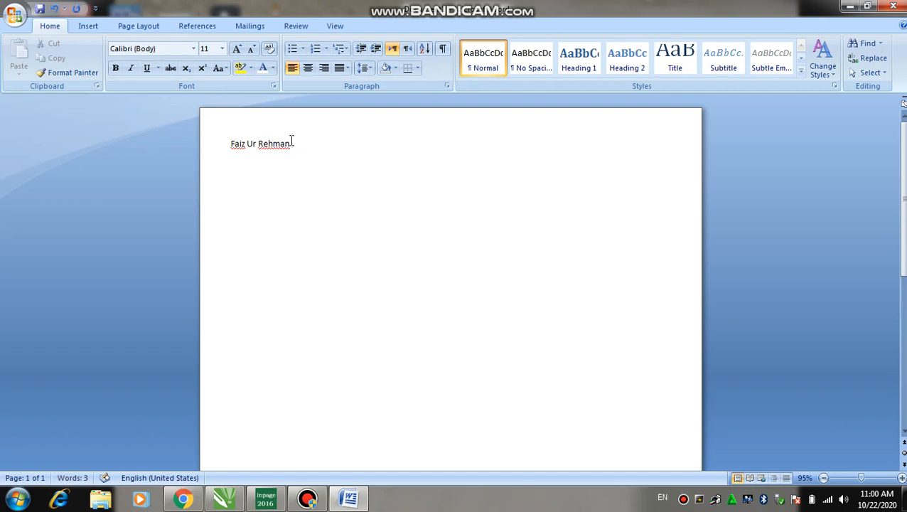
{"action": "left_click", "coordinate": [292, 143]}
{"action": "left_click_drag", "start_coordinate": [292, 142], "coordinate": [223, 143]}
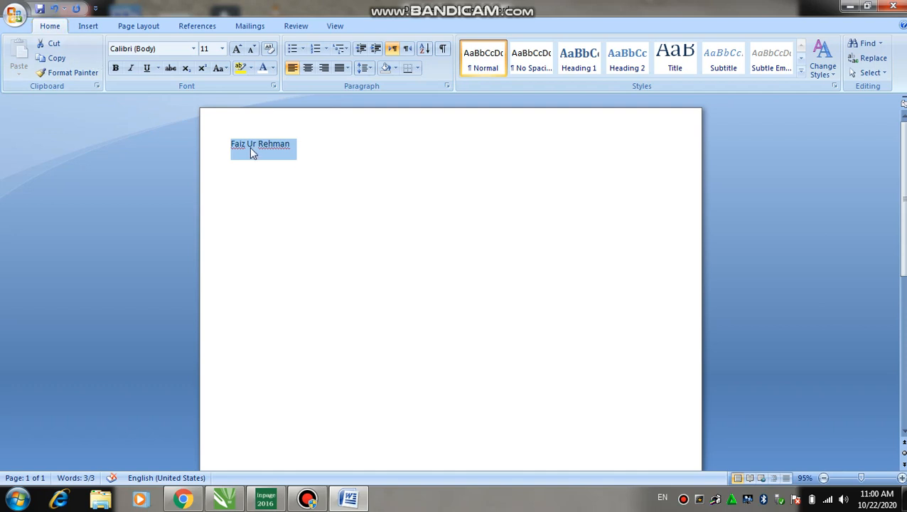
{"action": "left_click", "coordinate": [118, 73]}
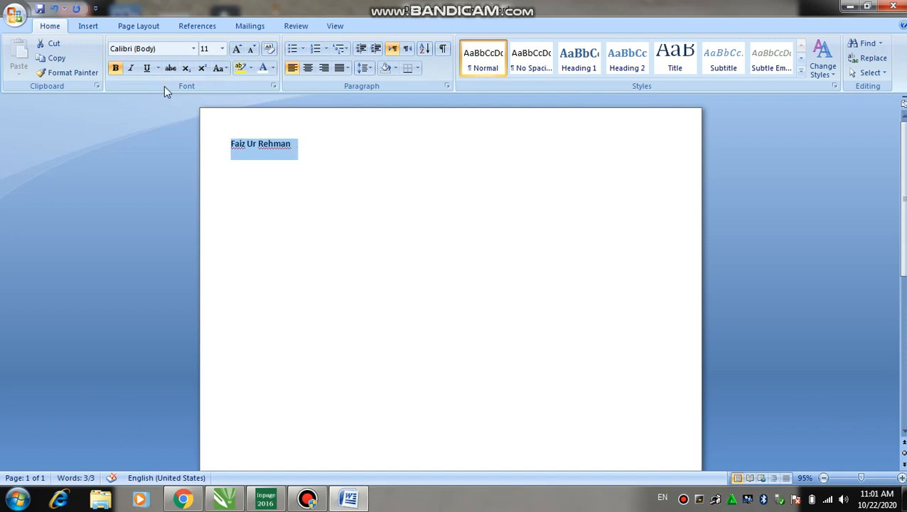
{"action": "left_click", "coordinate": [133, 69]}
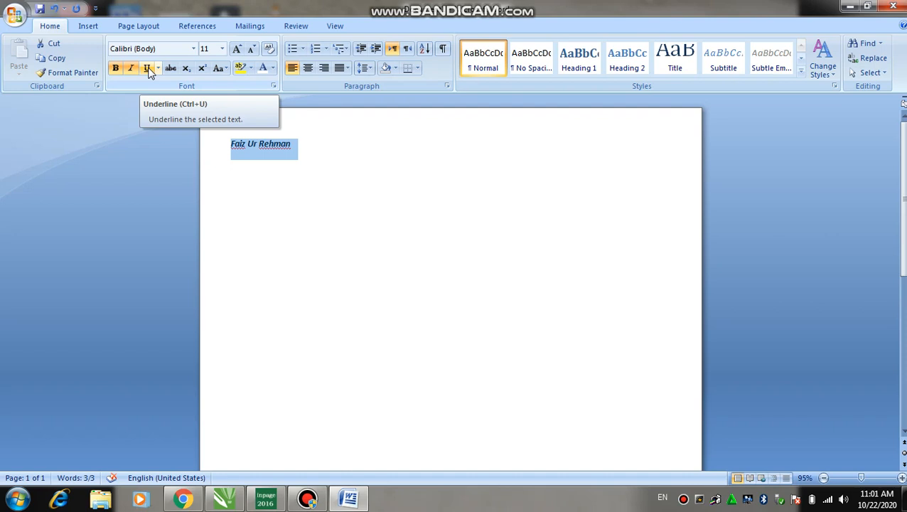
{"action": "left_click", "coordinate": [148, 68]}
{"action": "left_click", "coordinate": [305, 155]}
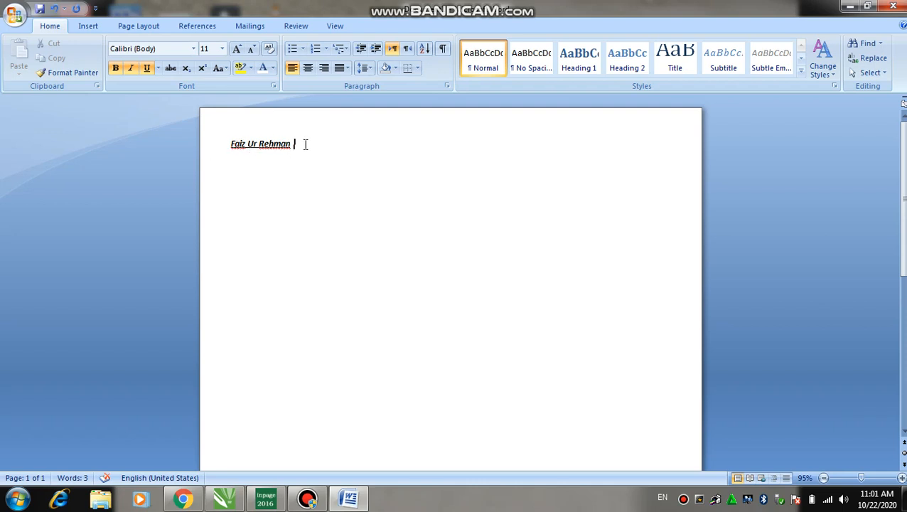
Step: Set the name to 26 pt Tw Cen MT Condensed Extra Bold
{"action": "left_click_drag", "start_coordinate": [305, 145], "coordinate": [240, 146]}
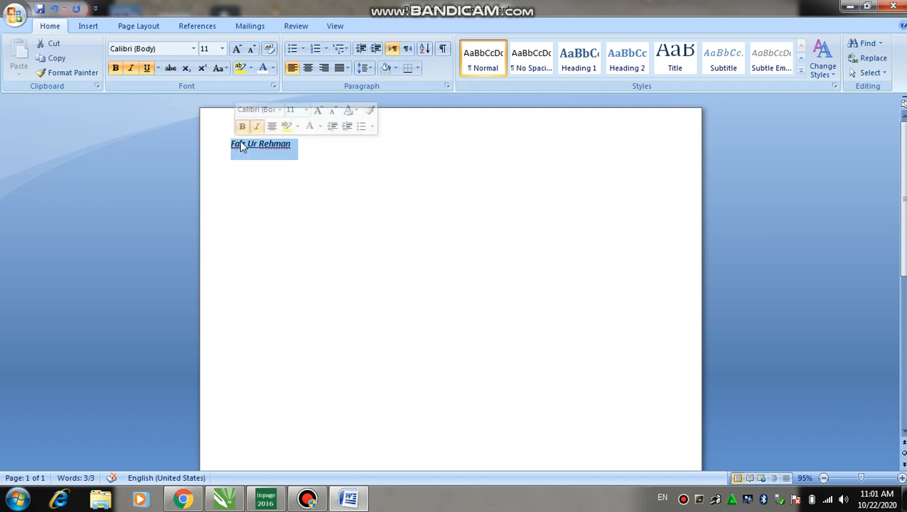
{"action": "left_click", "coordinate": [221, 49]}
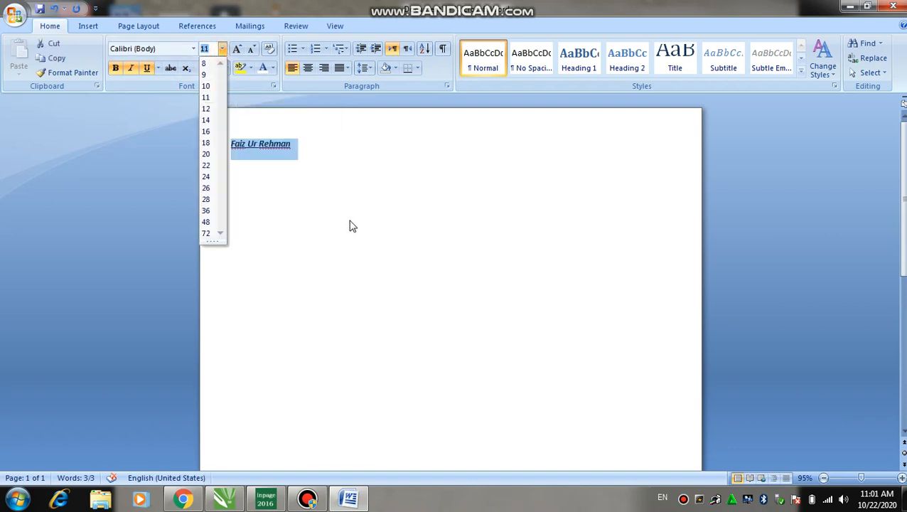
{"action": "left_click", "coordinate": [206, 49]}
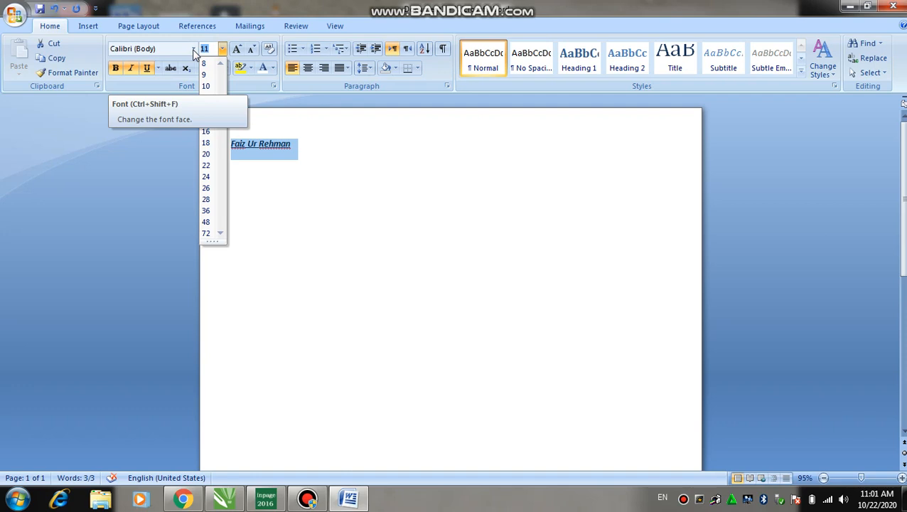
{"action": "type", "text": "26"}
{"action": "key", "text": "Return"}
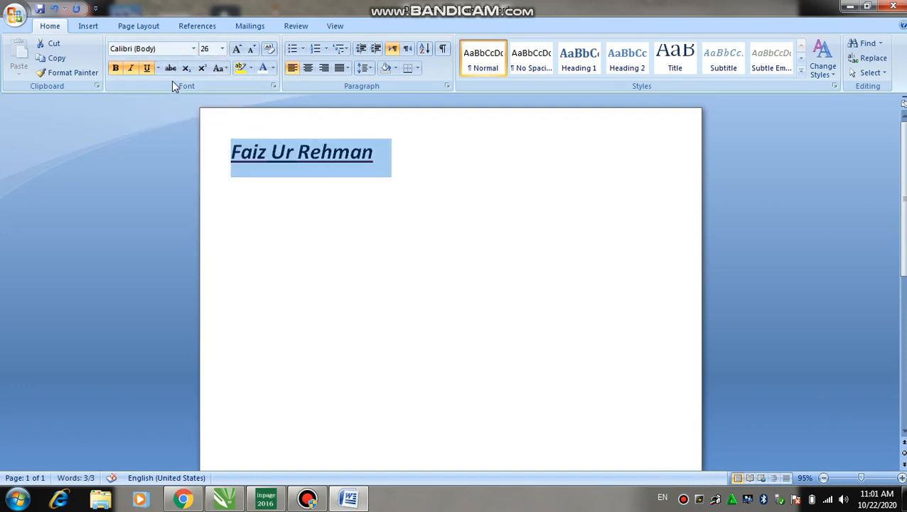
{"action": "left_click", "coordinate": [193, 48]}
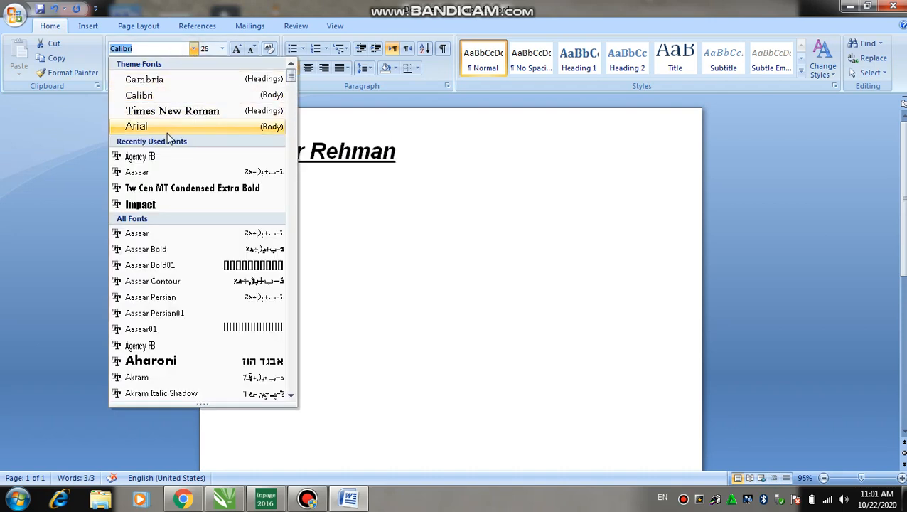
{"action": "left_click", "coordinate": [163, 188]}
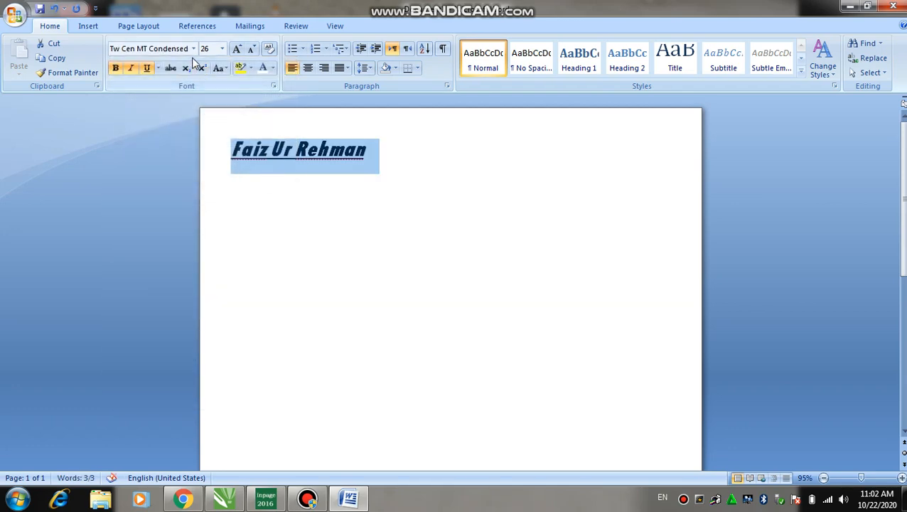
Step: Try the name at 28 and 36 pt, then bring it back to 26 pt and reselect it
{"action": "left_click", "coordinate": [239, 52]}
{"action": "left_click", "coordinate": [239, 51]}
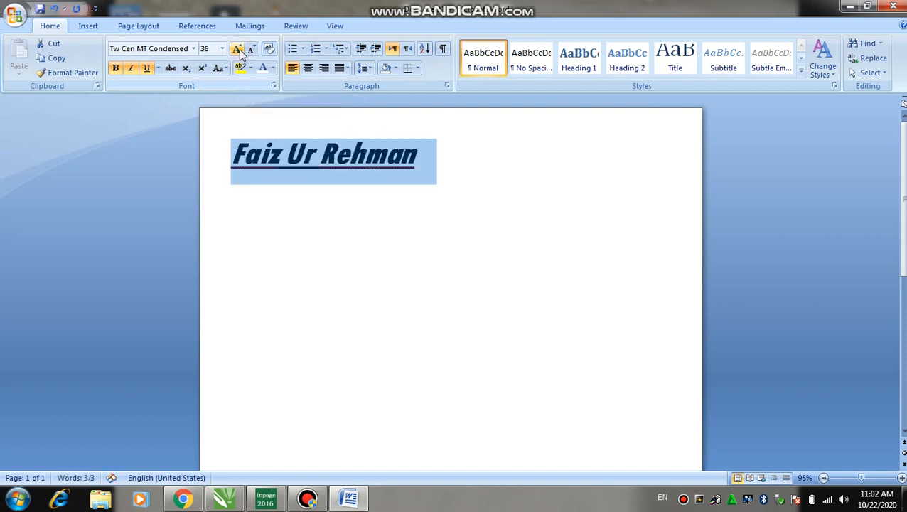
{"action": "left_click", "coordinate": [253, 51]}
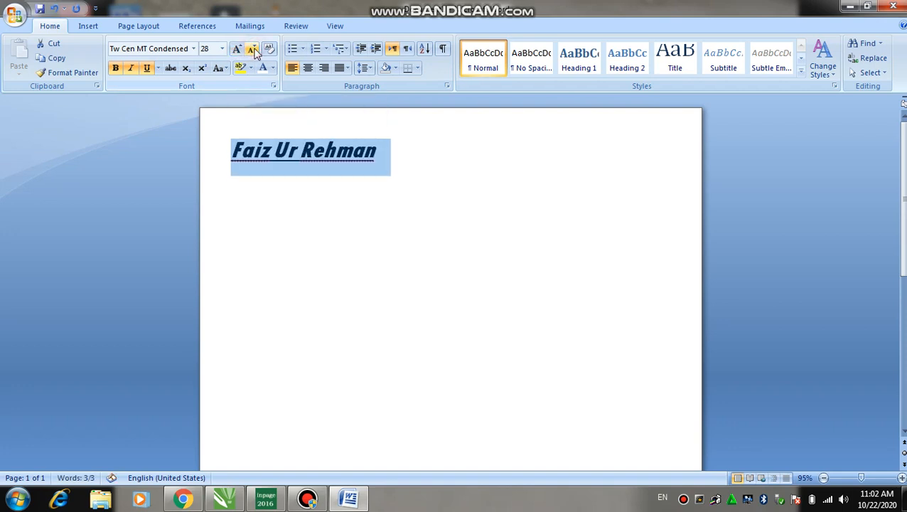
{"action": "left_click", "coordinate": [254, 51]}
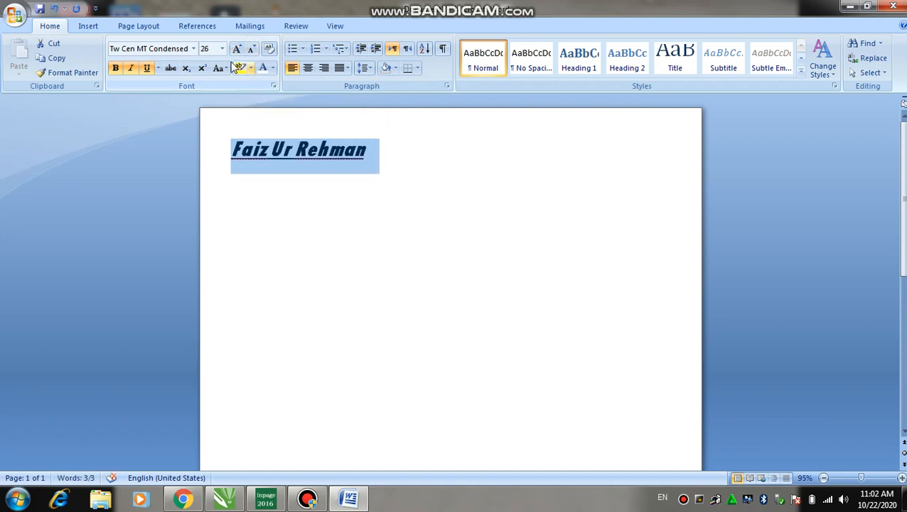
{"action": "left_click", "coordinate": [330, 187]}
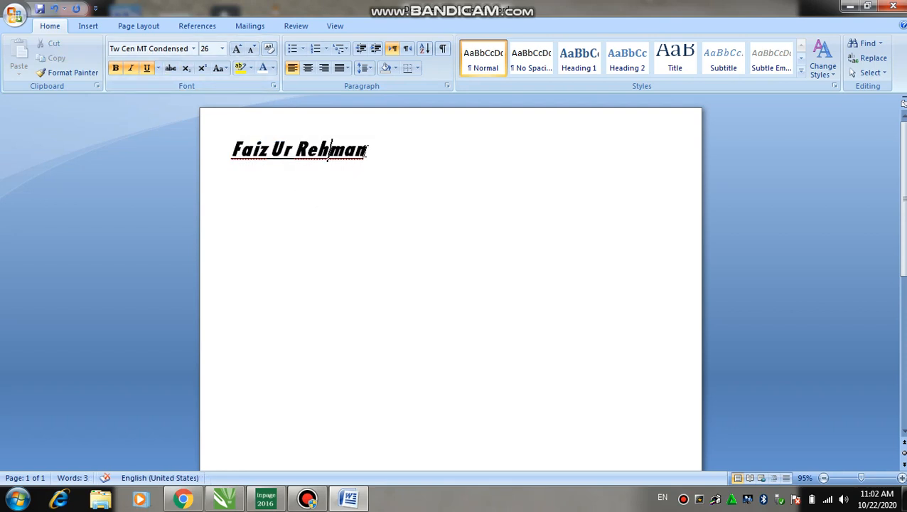
{"action": "left_click", "coordinate": [218, 141]}
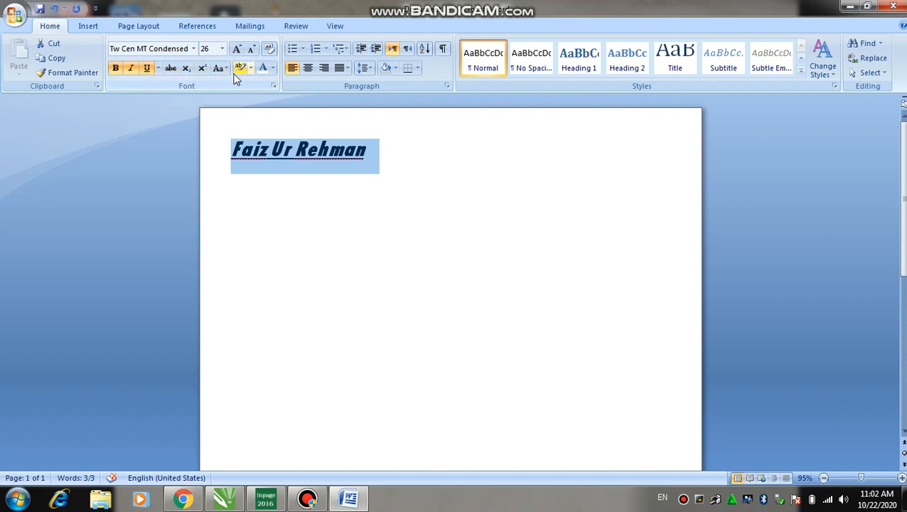
Step: Color the name red and give it a yellow highlight
{"action": "left_click", "coordinate": [272, 68]}
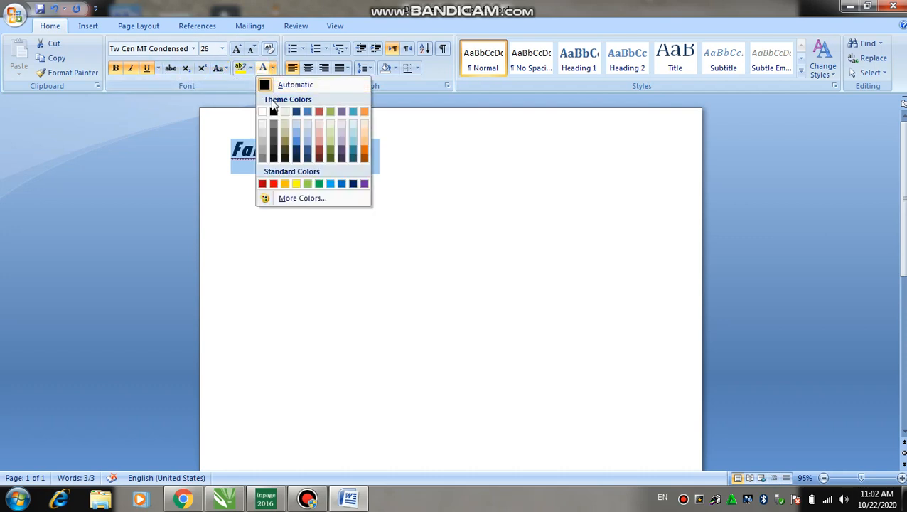
{"action": "left_click", "coordinate": [274, 183]}
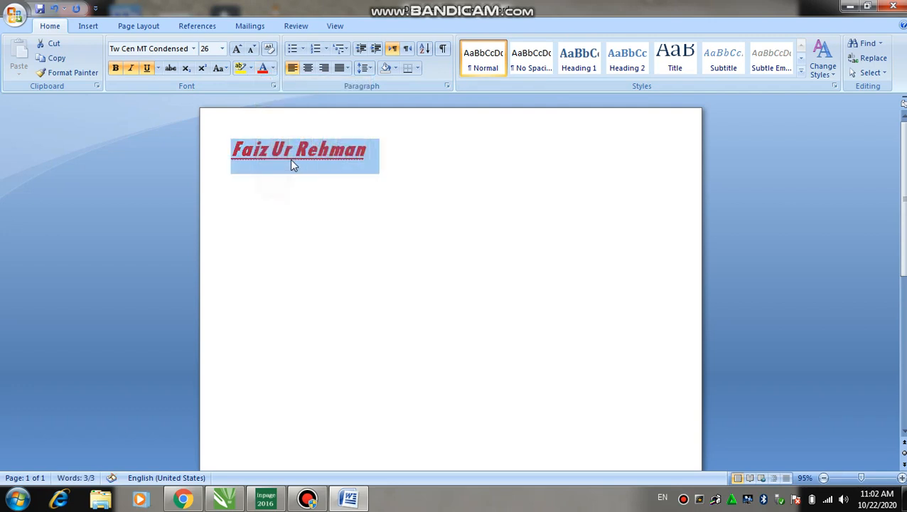
{"action": "left_click", "coordinate": [383, 164]}
{"action": "left_click_drag", "start_coordinate": [367, 147], "coordinate": [230, 150]}
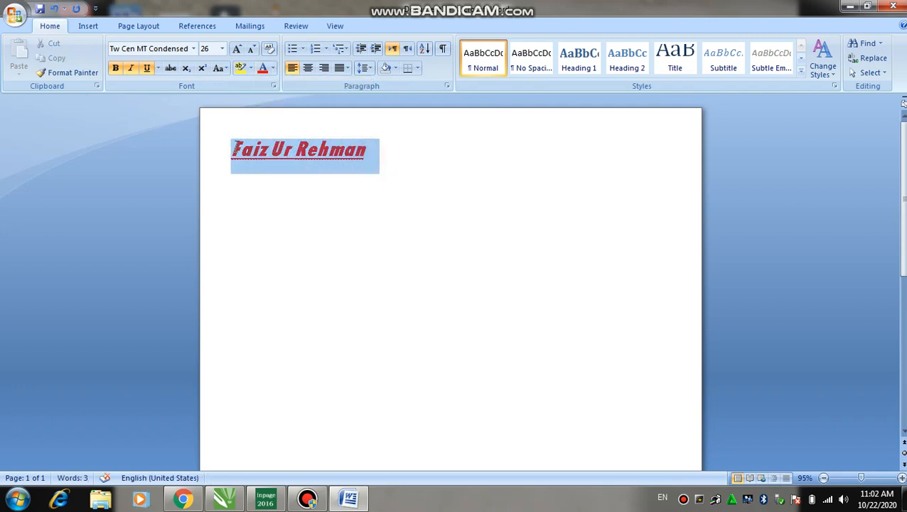
{"action": "left_click", "coordinate": [251, 68]}
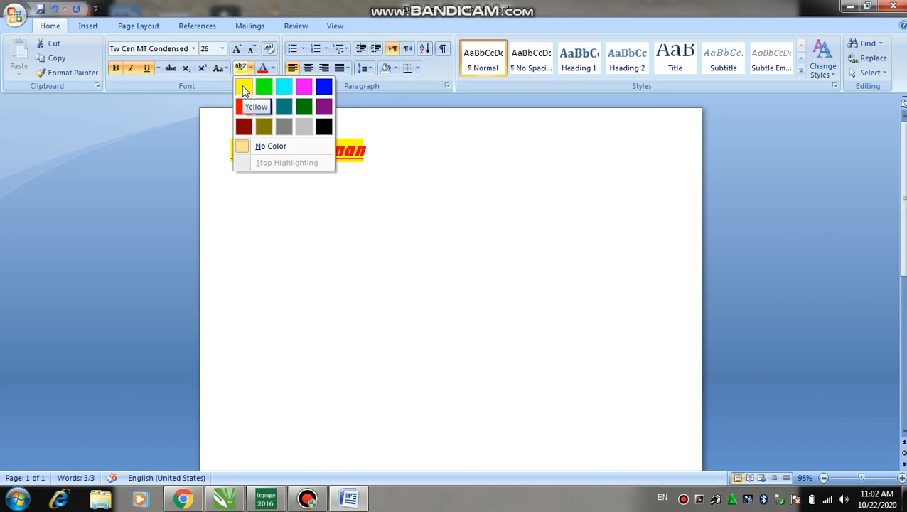
{"action": "left_click", "coordinate": [243, 88]}
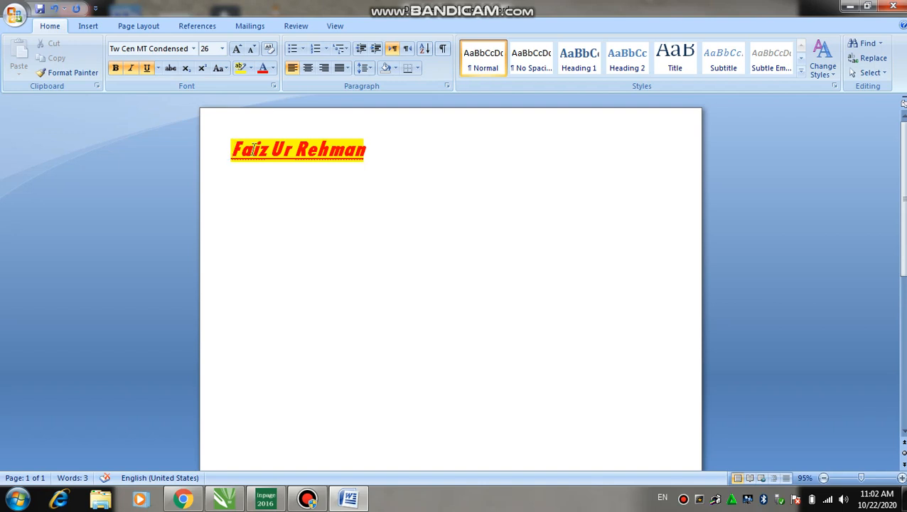
Step: Undo the red colour, highlight and size changes, returning the name to Calibri 26 italic
{"action": "key", "text": "ctrl+z"}
{"action": "key", "text": "ctrl+z"}
{"action": "key", "text": "ctrl+shift+period"}
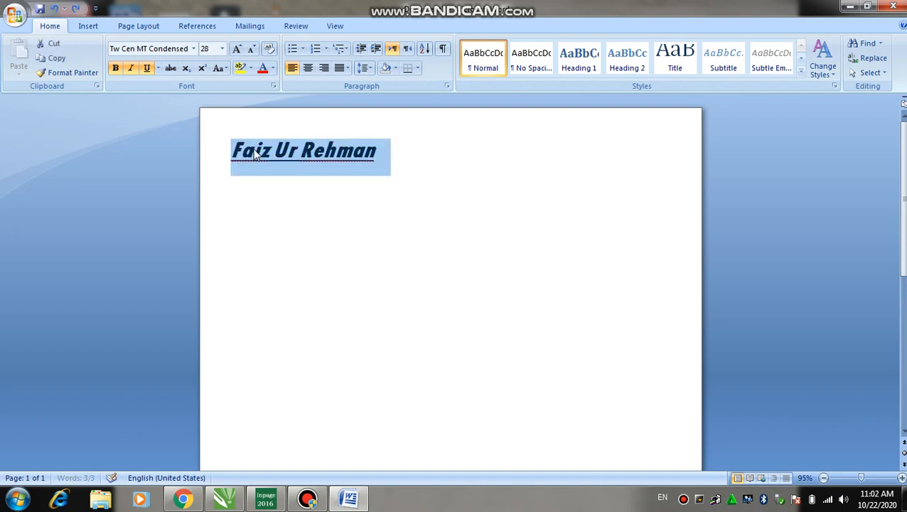
{"action": "left_click", "coordinate": [254, 155]}
{"action": "key", "text": "ctrl+a"}
{"action": "key", "text": "ctrl+shift+period"}
{"action": "key", "text": "ctrl+shift+comma"}
{"action": "key", "text": "ctrl+shift+comma"}
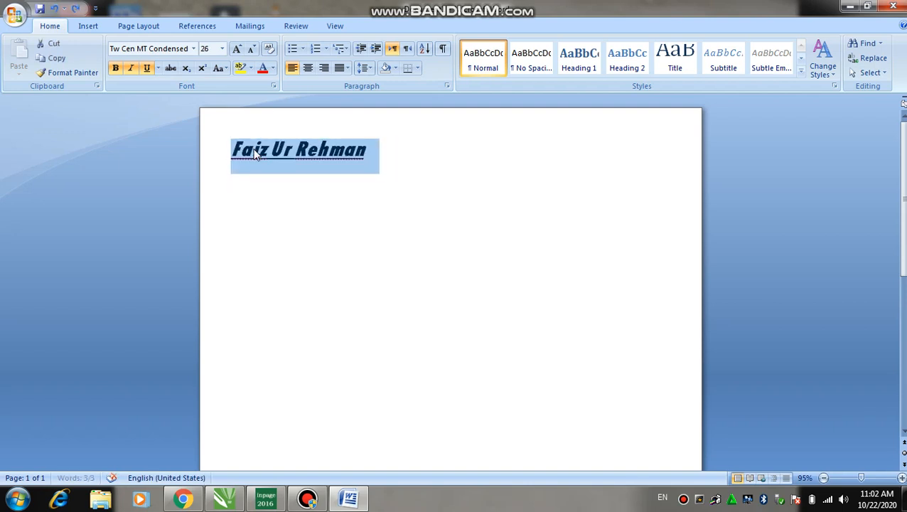
{"action": "left_click", "coordinate": [370, 152]}
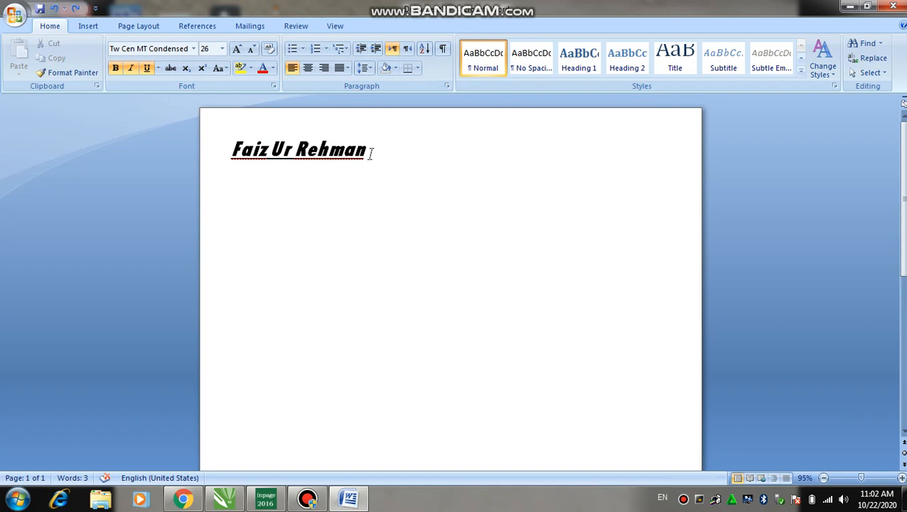
{"action": "triple_click", "coordinate": [370, 153]}
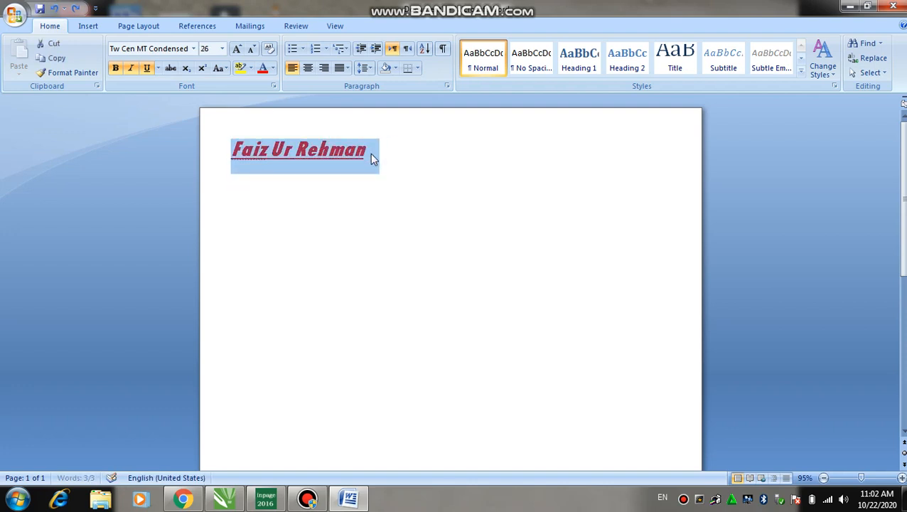
{"action": "key", "text": "Left"}
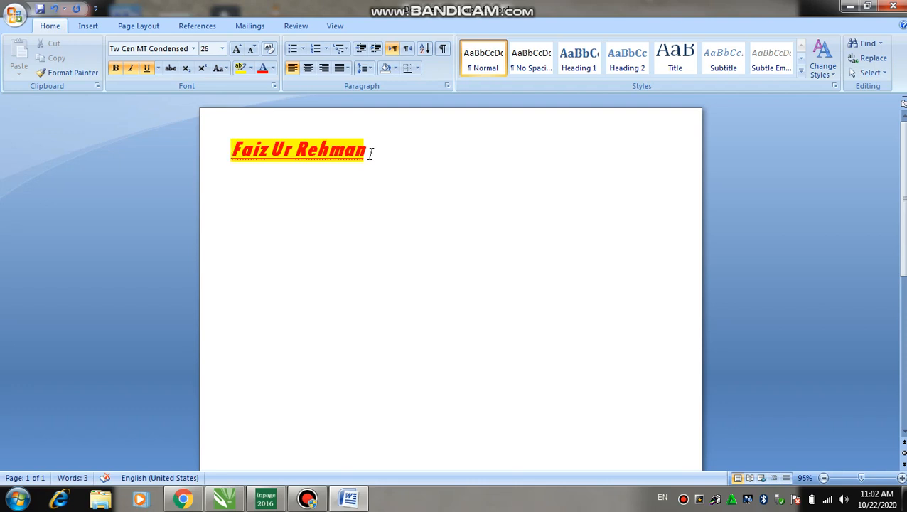
{"action": "key", "text": "ctrl+z"}
{"action": "key", "text": "ctrl+z"}
{"action": "key", "text": "ctrl+z"}
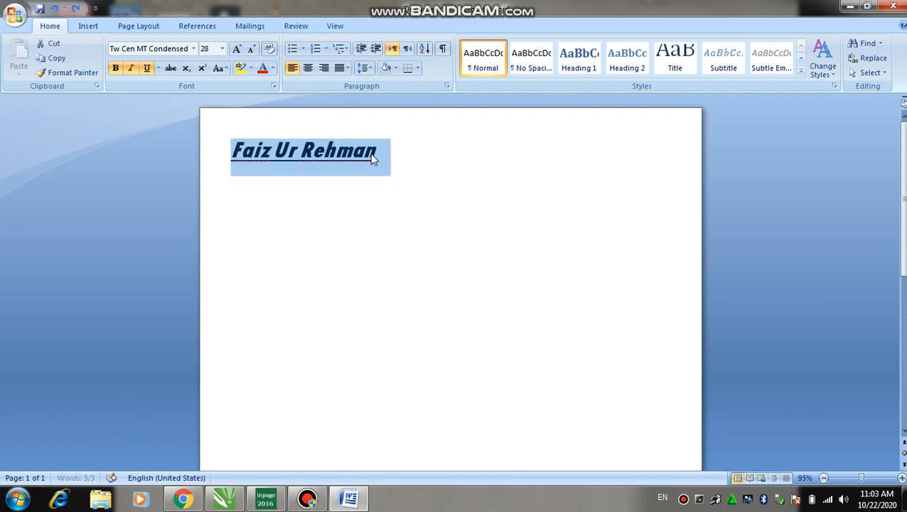
{"action": "key", "text": "ctrl+z"}
{"action": "key", "text": "ctrl+z"}
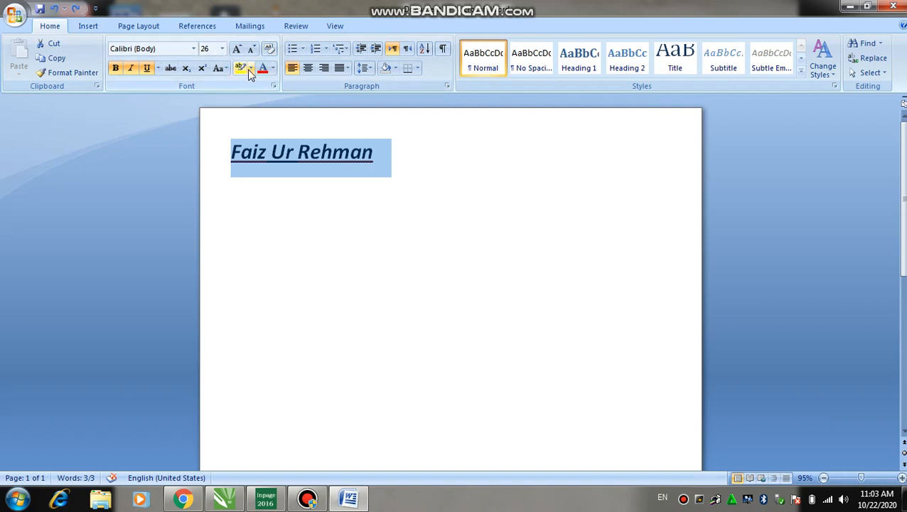
Step: Cycle the name through UPPERCASE, lowercase and Capitalize Each Word, ending on UPPERCASE
{"action": "left_click", "coordinate": [222, 68]}
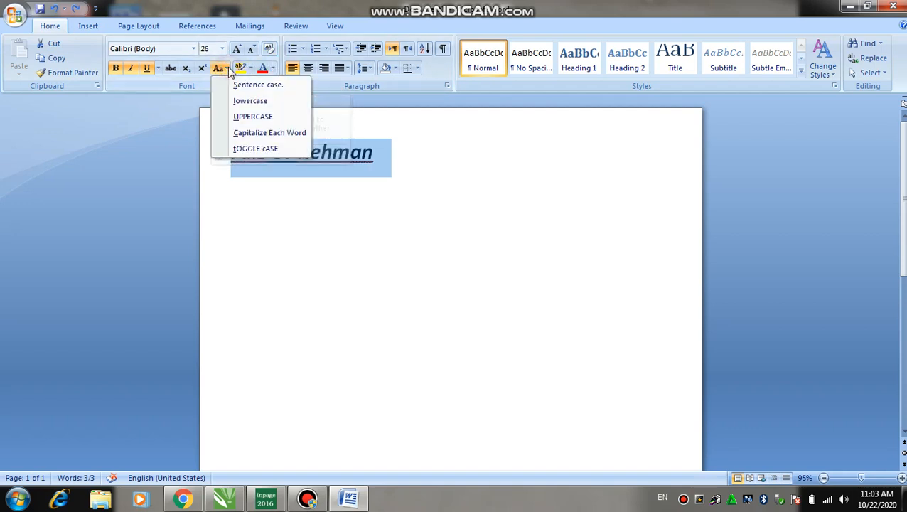
{"action": "left_click", "coordinate": [245, 116]}
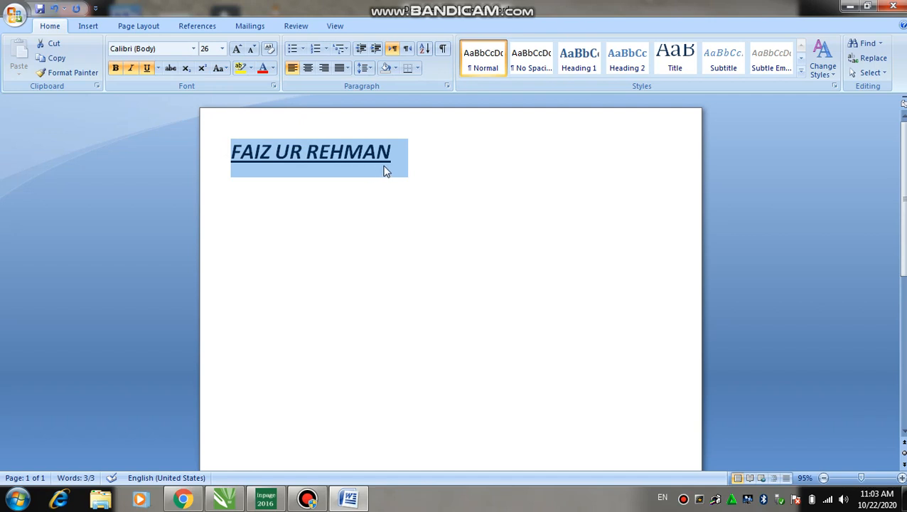
{"action": "left_click", "coordinate": [220, 68]}
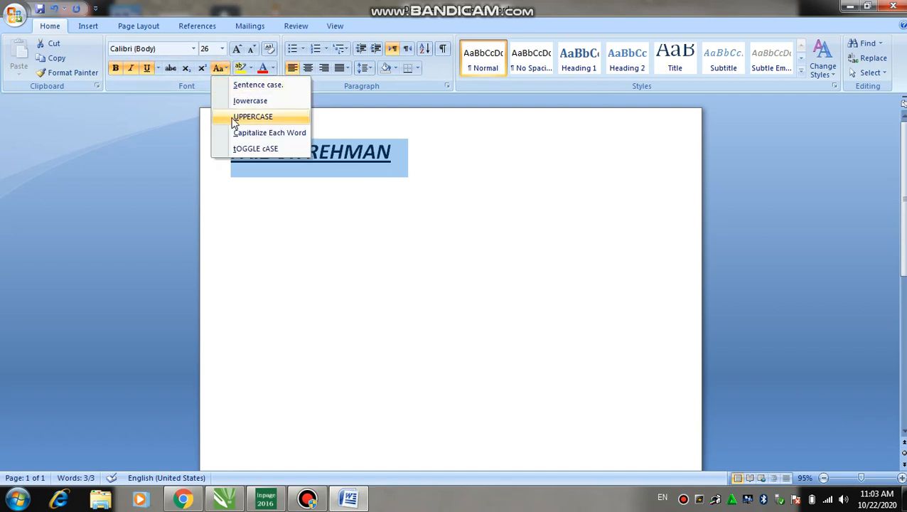
{"action": "left_click", "coordinate": [246, 101]}
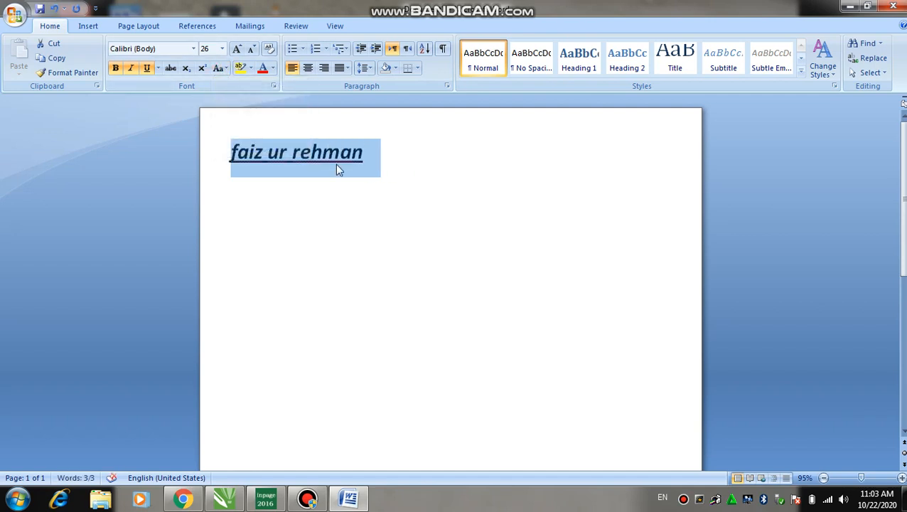
{"action": "left_click", "coordinate": [225, 69]}
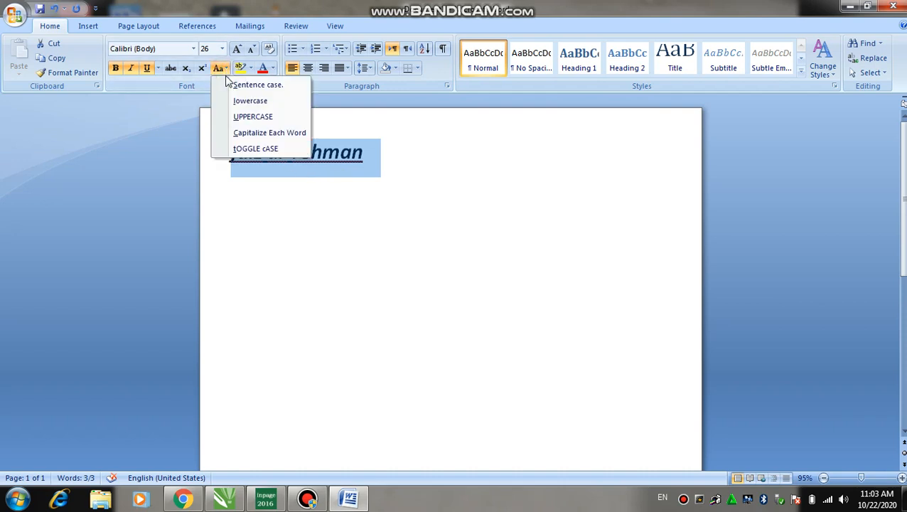
{"action": "left_click", "coordinate": [249, 137]}
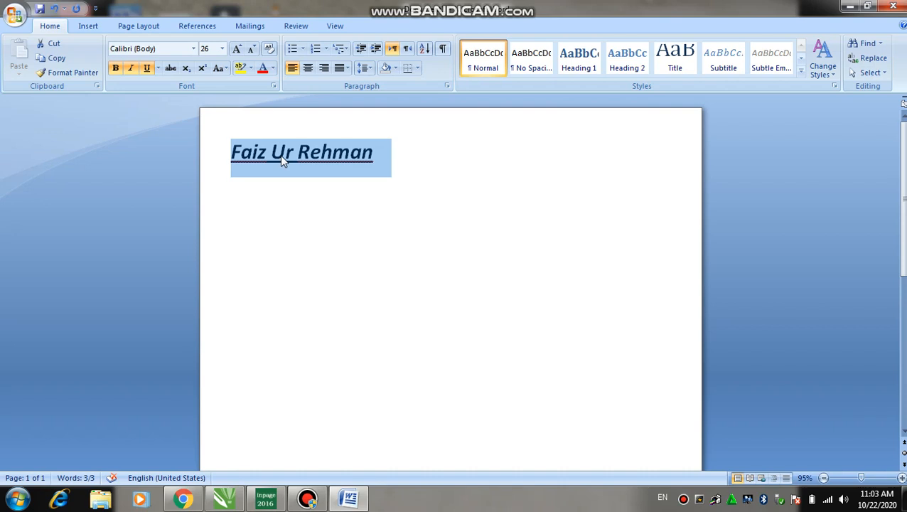
{"action": "left_click", "coordinate": [221, 69]}
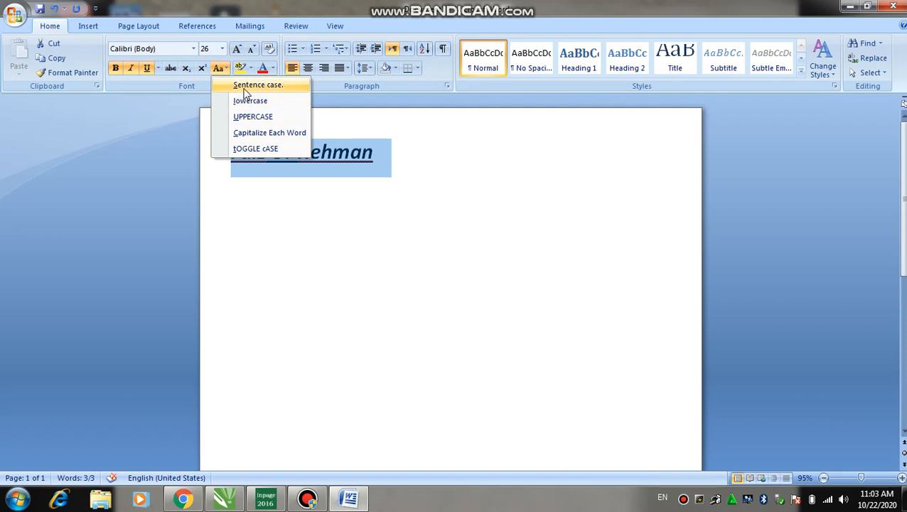
{"action": "left_click", "coordinate": [264, 121]}
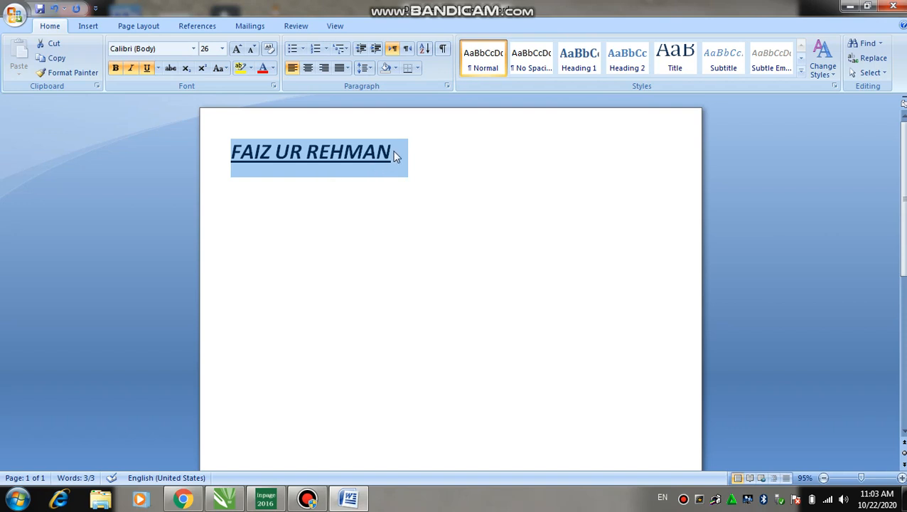
Step: Type over the selected name with 'To Whom it May Concern', correcting a typo
{"action": "left_click_drag", "start_coordinate": [393, 152], "coordinate": [231, 156]}
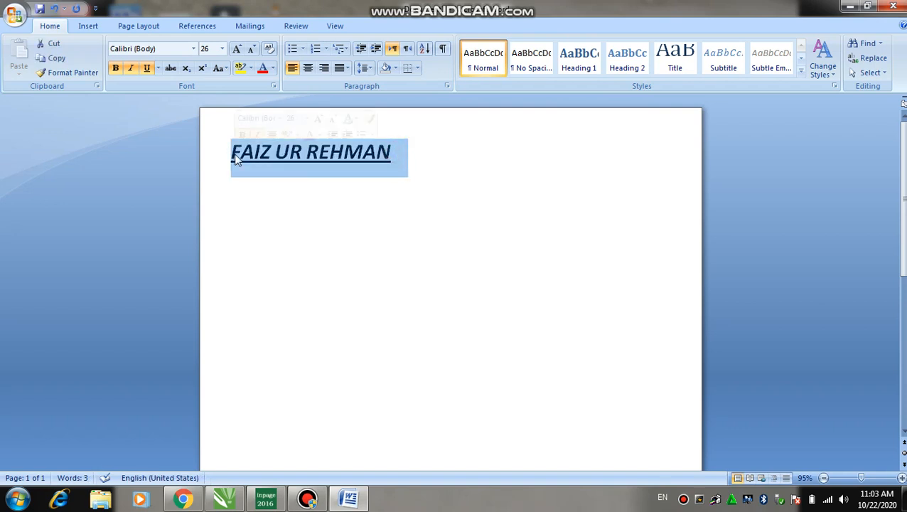
{"action": "type", "text": "To"}
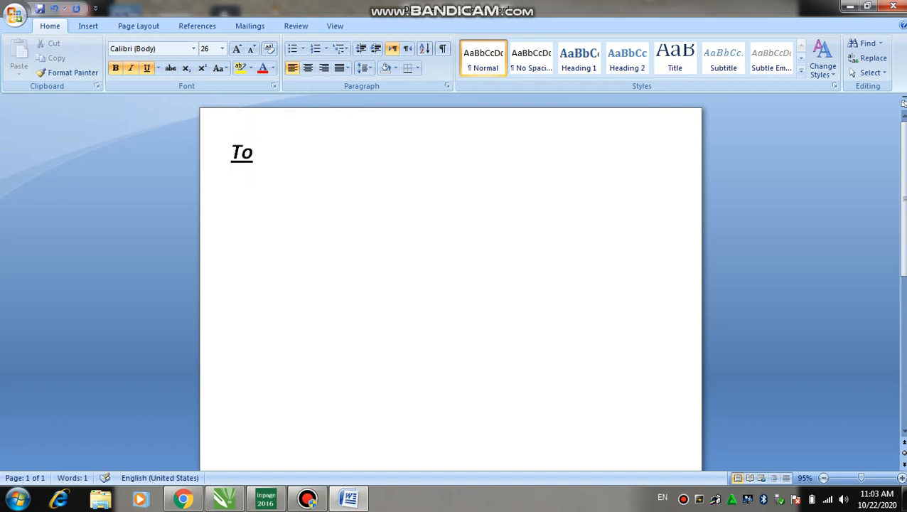
{"action": "type", "text": " Eho"}
{"action": "key", "text": "BackSpace"}
{"action": "key", "text": "BackSpace"}
{"action": "key", "text": "BackSpace"}
{"action": "type", "text": "W"}
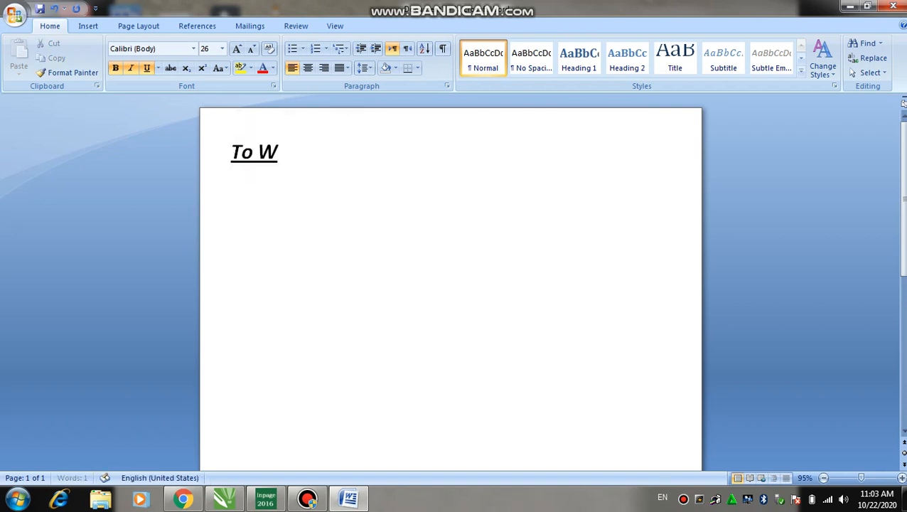
{"action": "type", "text": "hom it"}
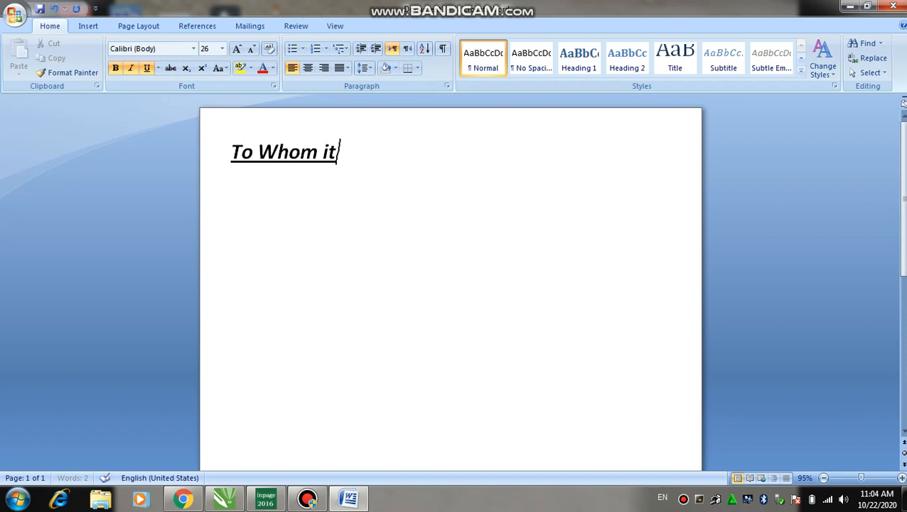
{"action": "type", "text": " May Conc"}
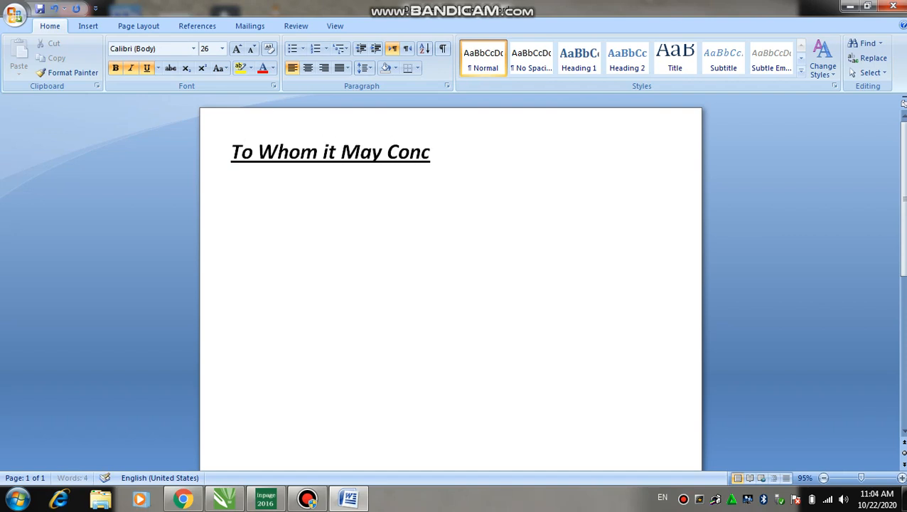
{"action": "type", "text": "ern"}
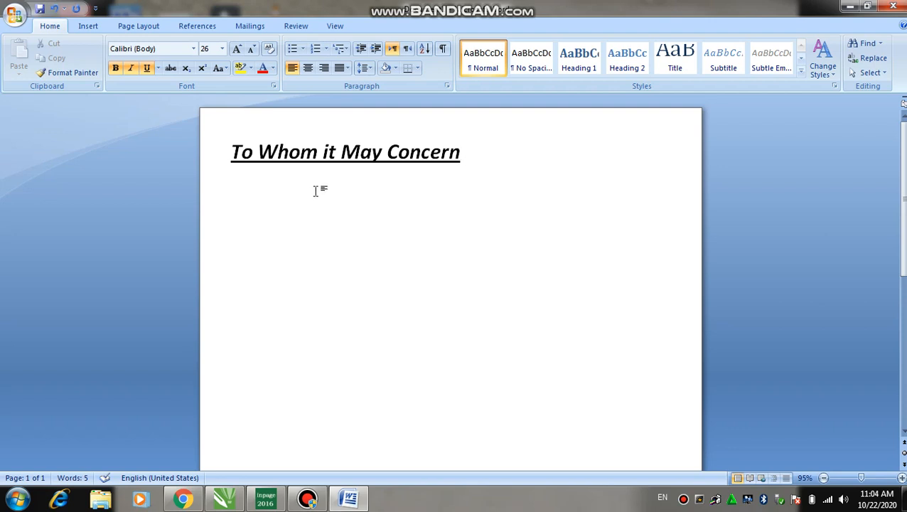
Step: Center the heading with Ctrl+E and add two left-aligned blank lines beneath it
{"action": "triple_click", "coordinate": [289, 180]}
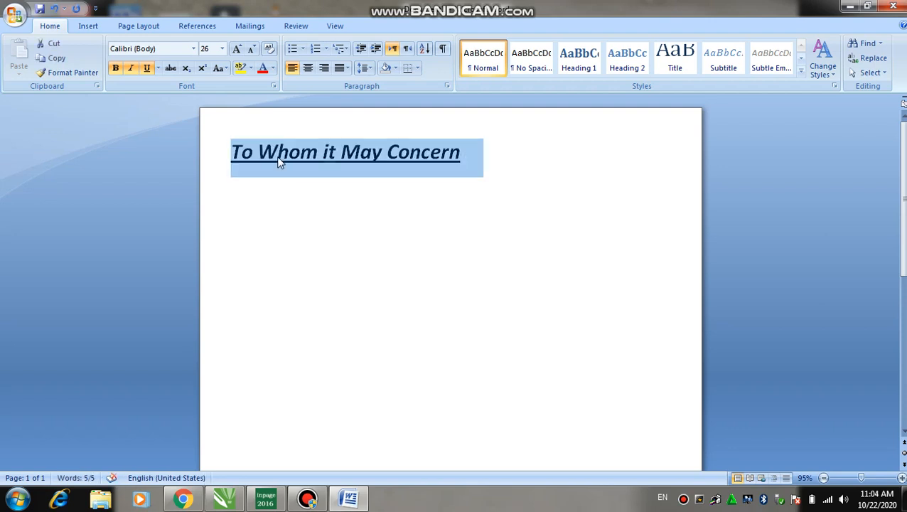
{"action": "key", "text": "ctrl+e"}
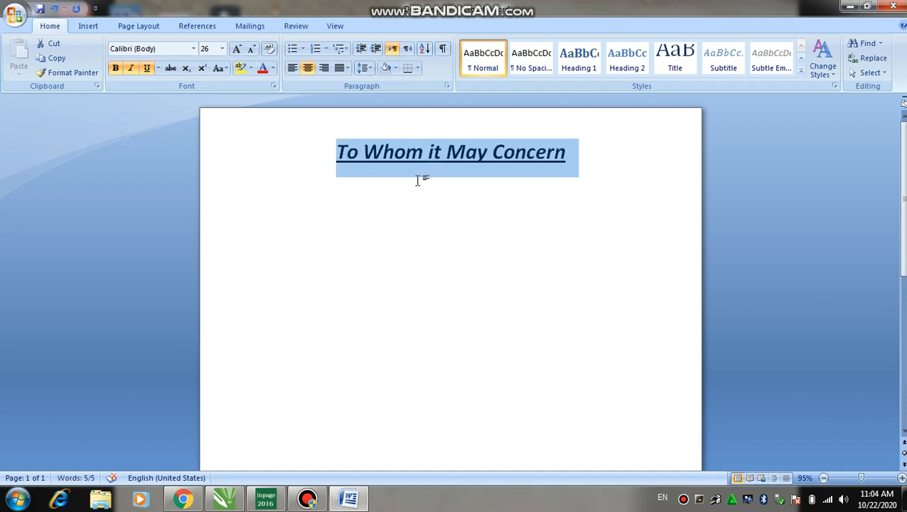
{"action": "left_click", "coordinate": [580, 156]}
{"action": "key", "text": "Return"}
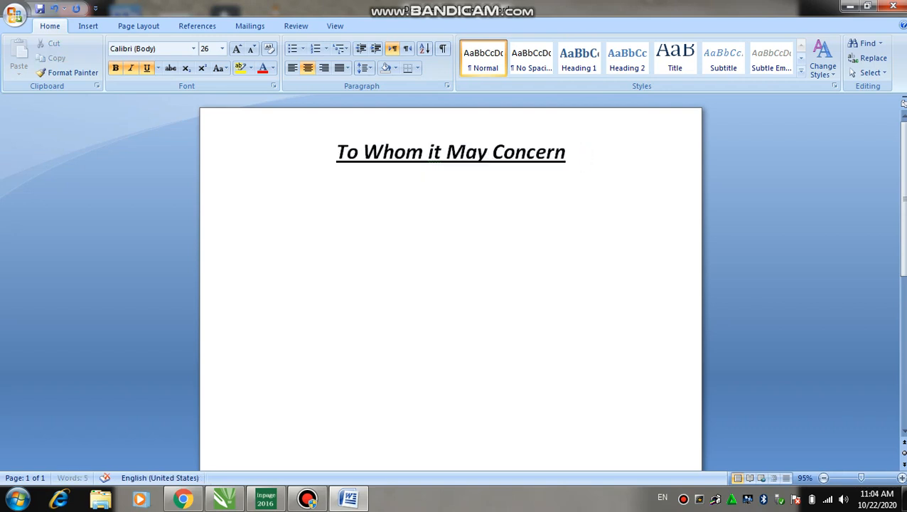
{"action": "key", "text": "ctrl+l"}
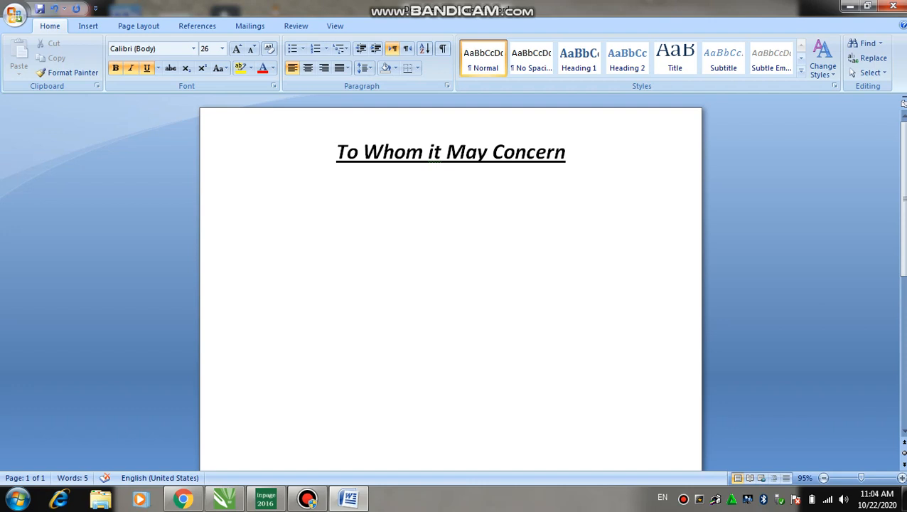
{"action": "key", "text": "Return"}
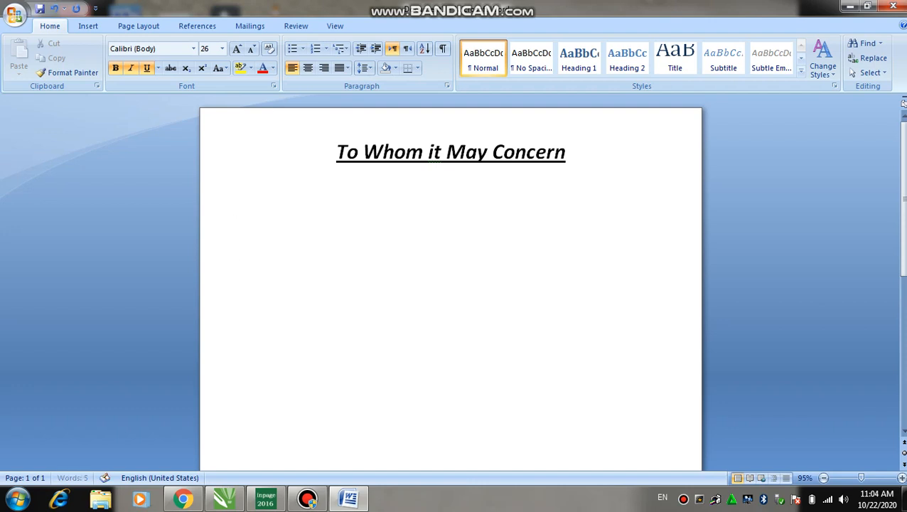